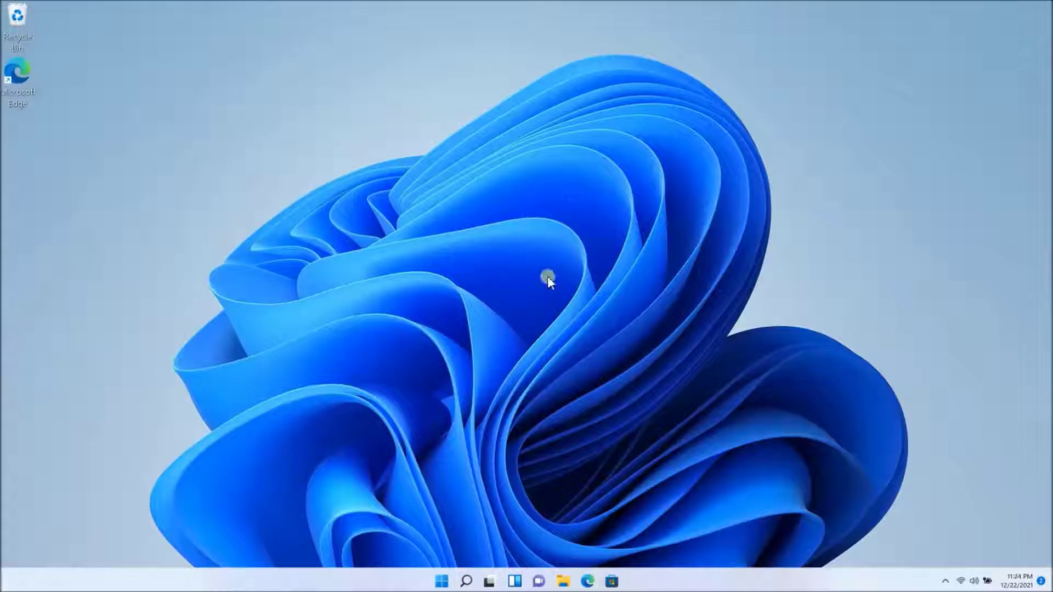
- Go to Control Panel by entering 'Control Panel' in File Explorer's address bar
click(563, 582)
click(562, 149)
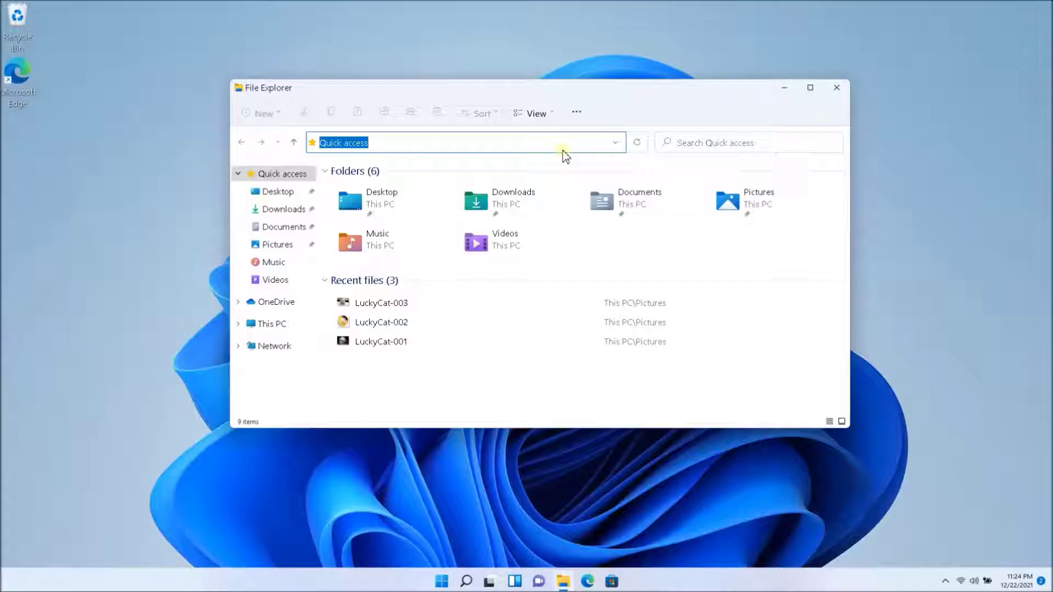
text(Con)
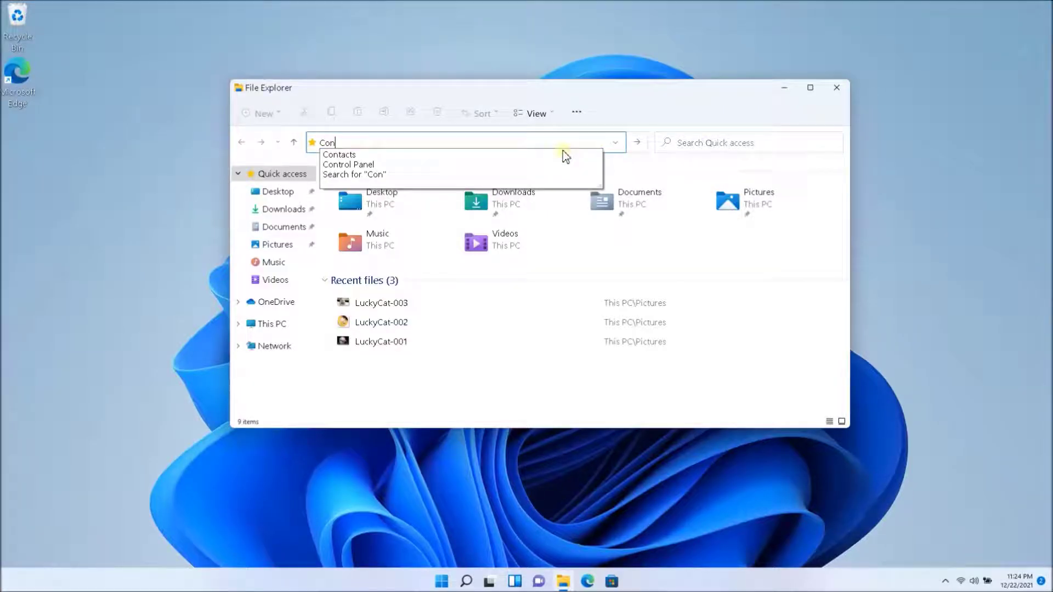
text(trol Pane)
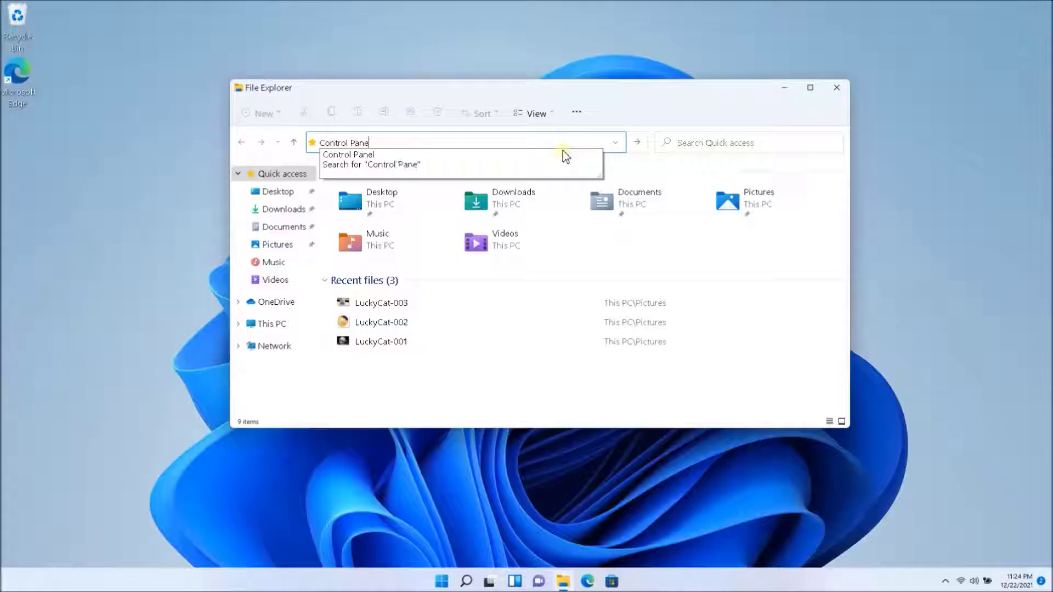
text(l)
key(Return)
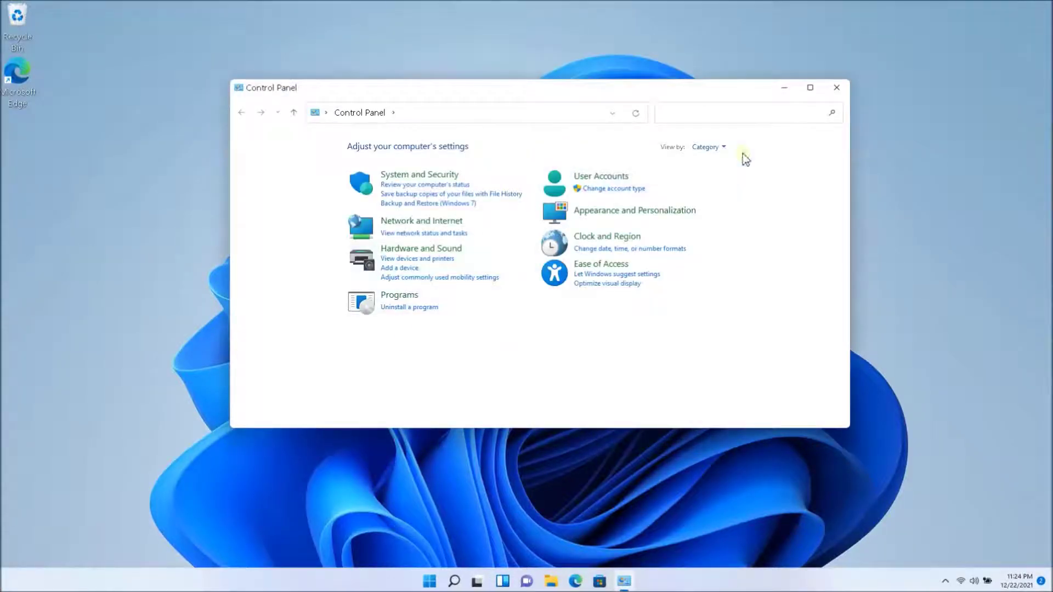
- Switch the Control Panel view to Large icons
click(724, 149)
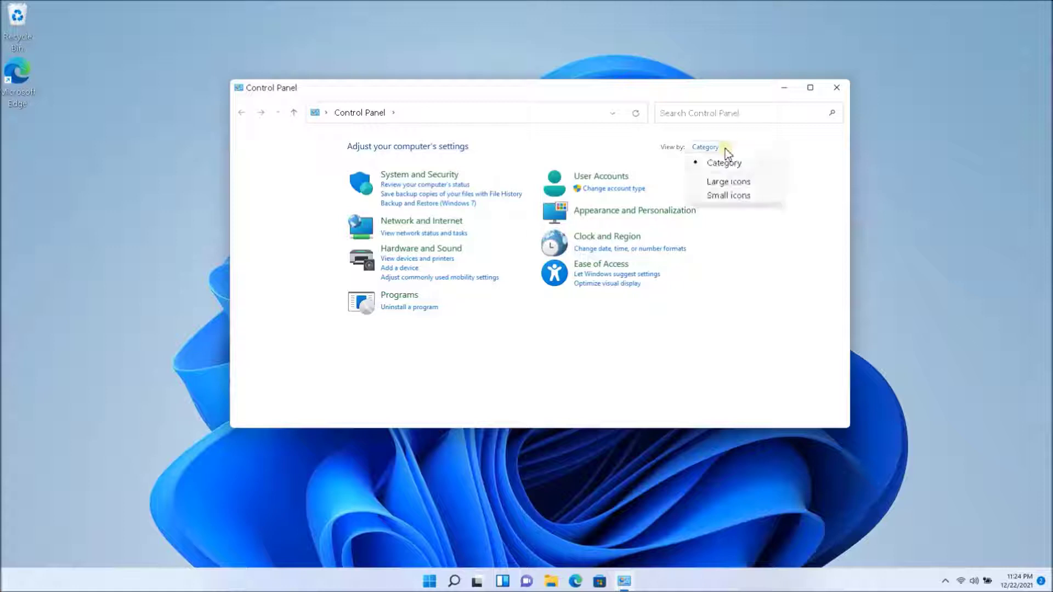
click(736, 182)
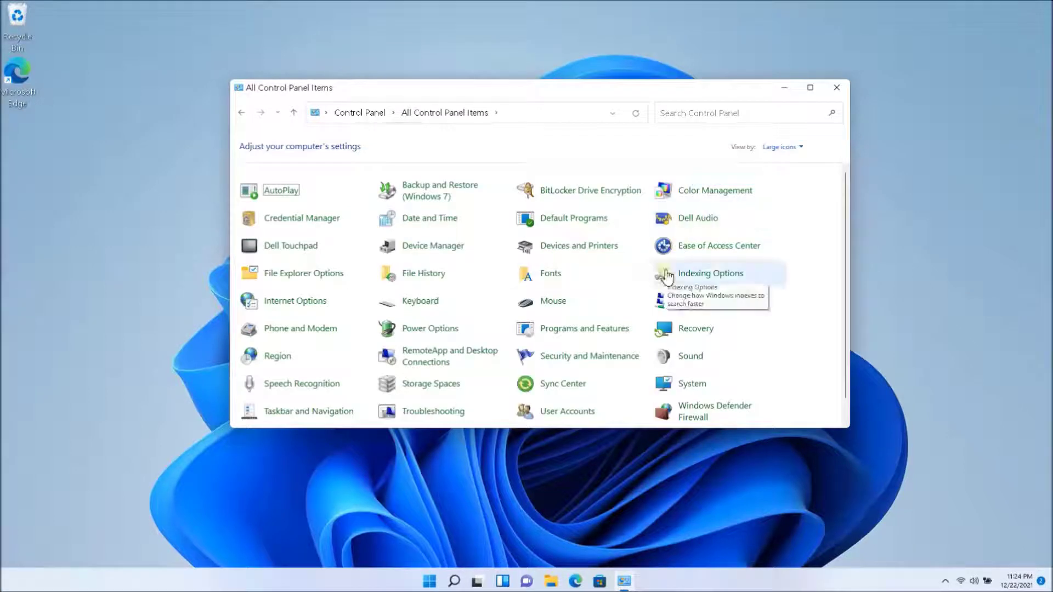
scroll(668, 276, down, 1)
scroll(668, 281, down, 1)
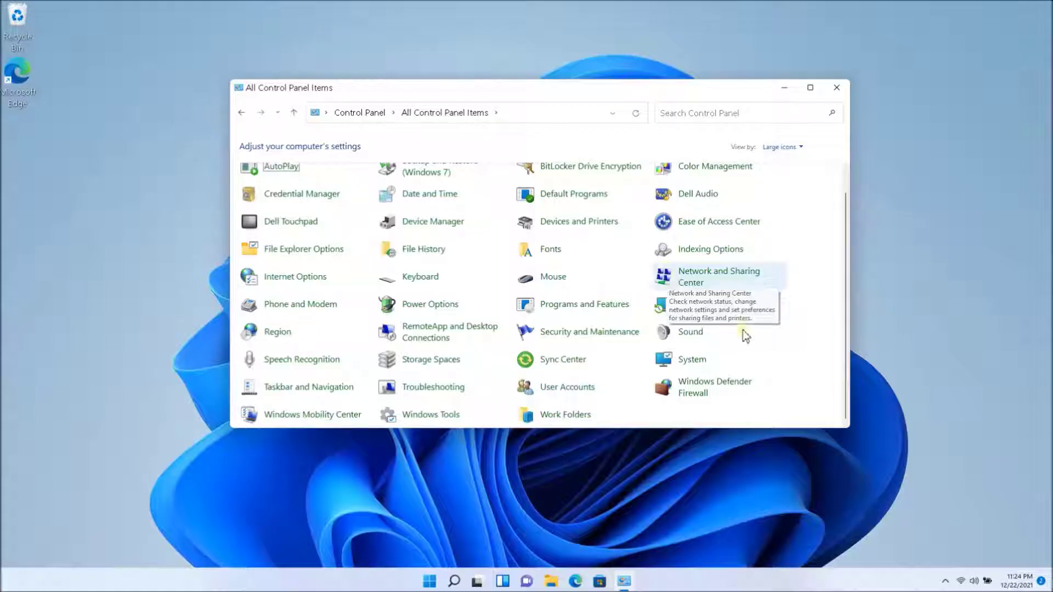
- Open Power Options and the Balanced plan's advanced power settings
click(430, 304)
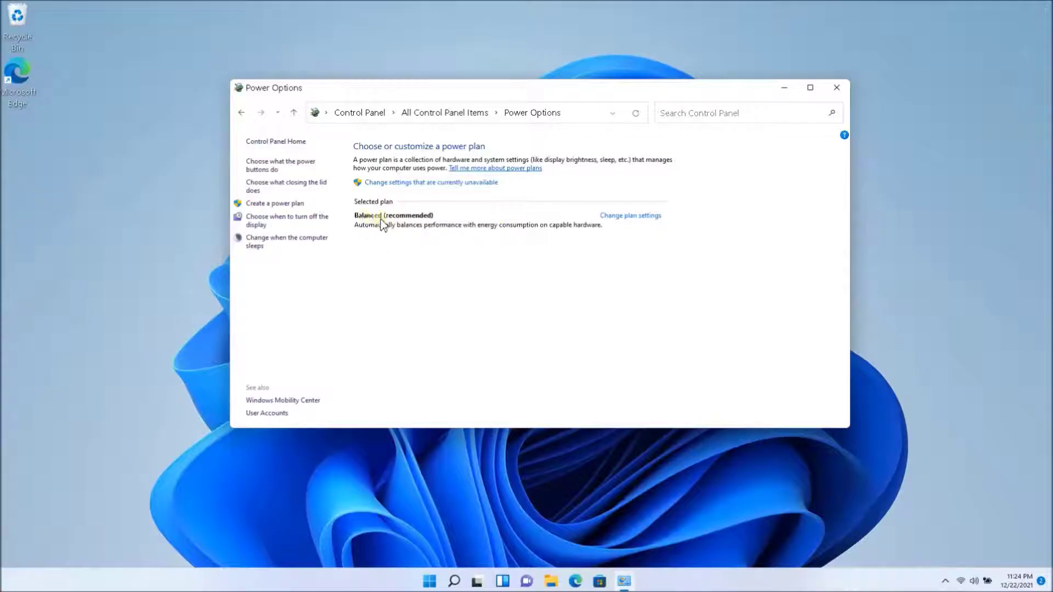
click(636, 220)
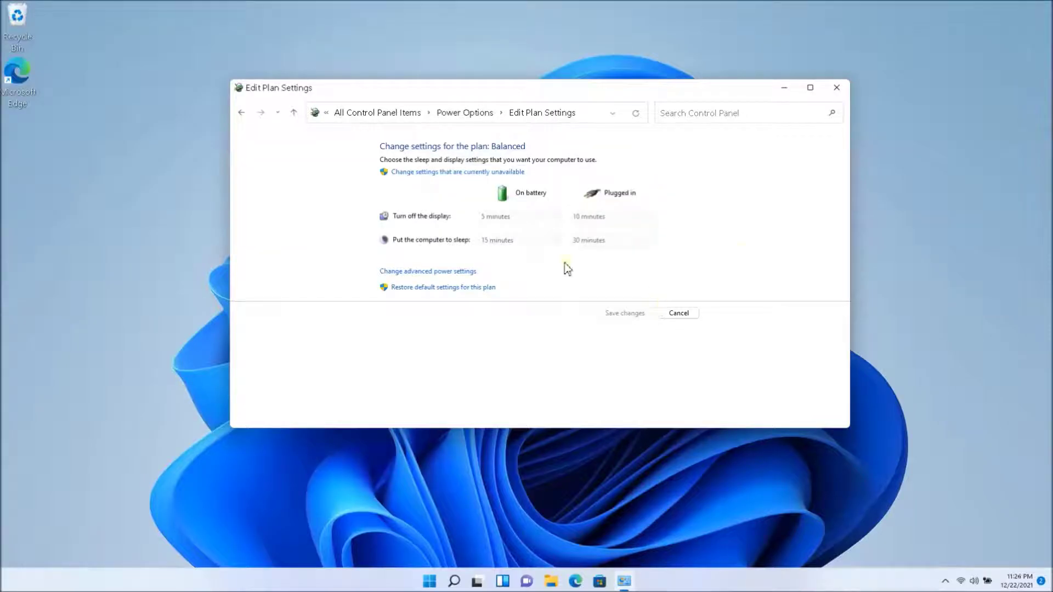
click(430, 274)
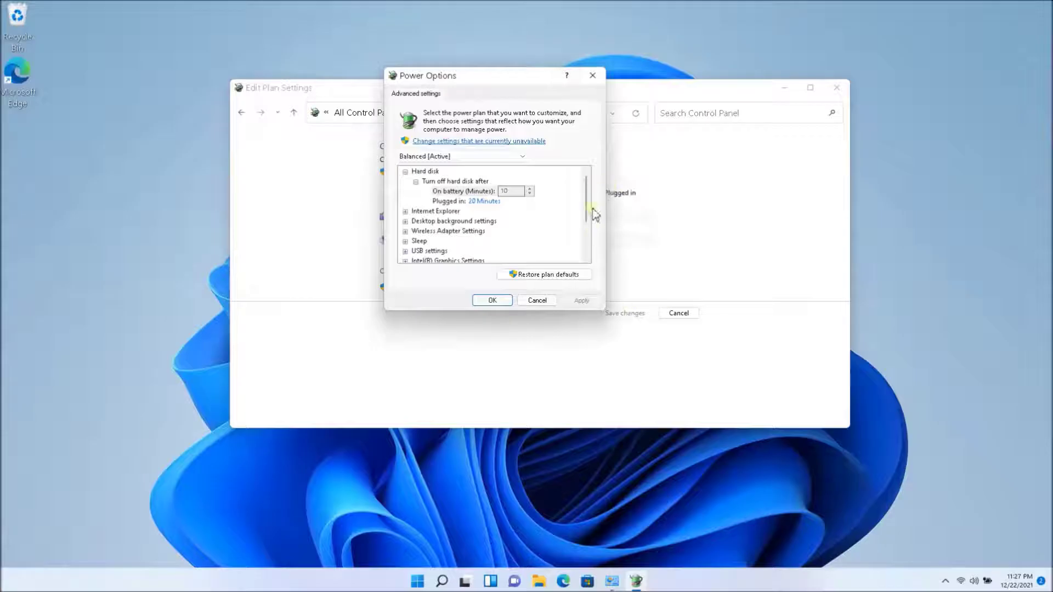
- Expand Processor power management to show minimum 5% and maximum 100% processor states
drag(591, 205, 587, 242)
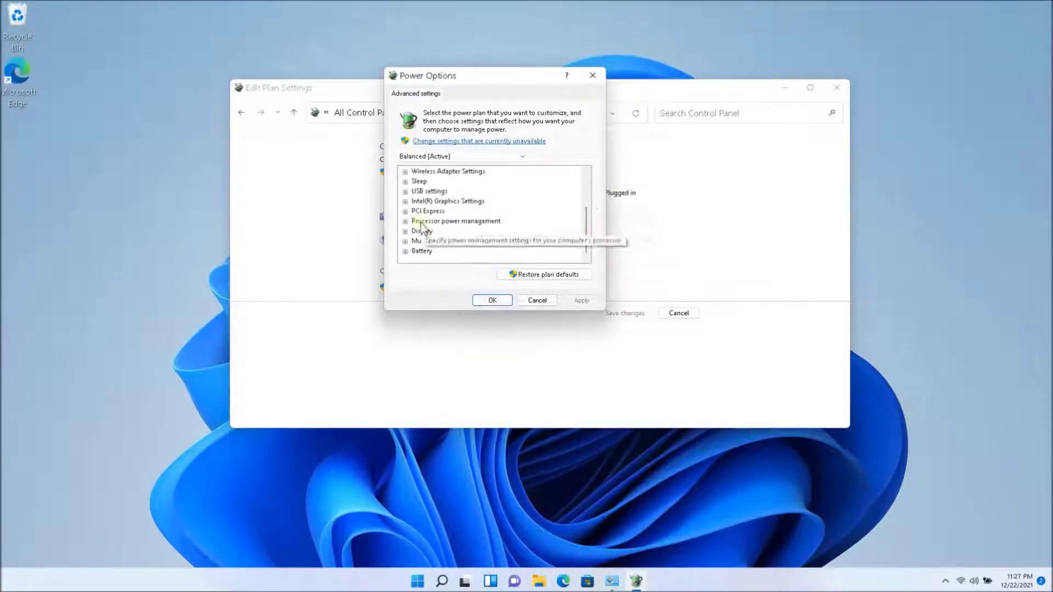
click(405, 221)
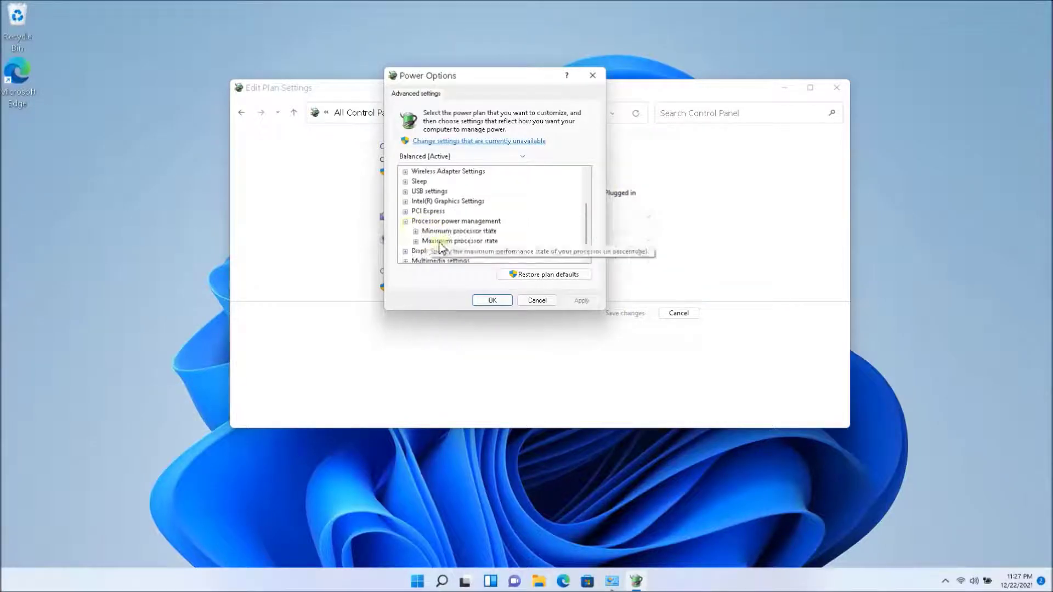
double_click(450, 231)
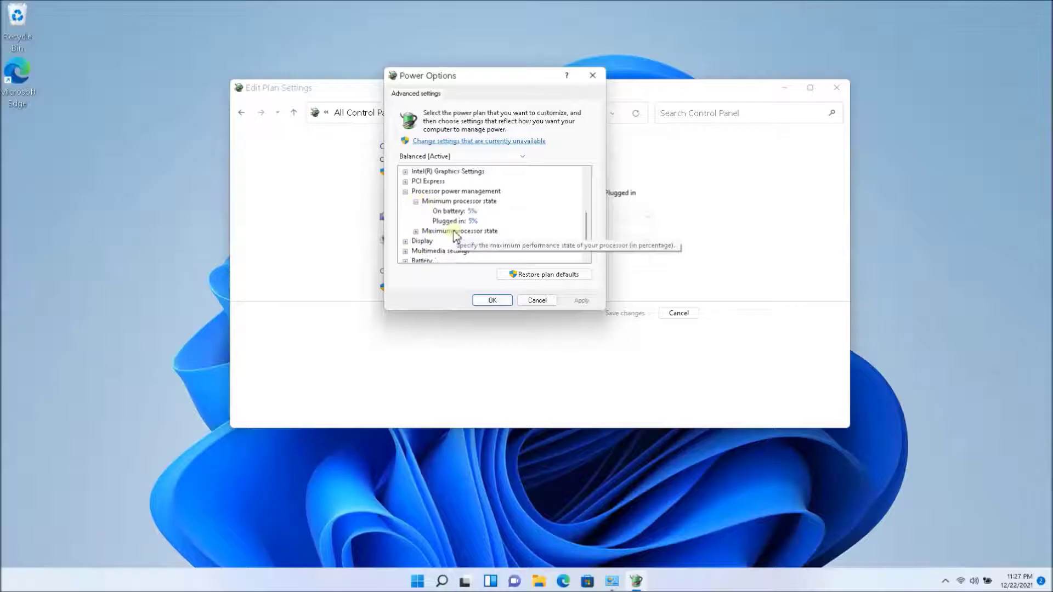
click(416, 231)
scroll(469, 225, down, 1)
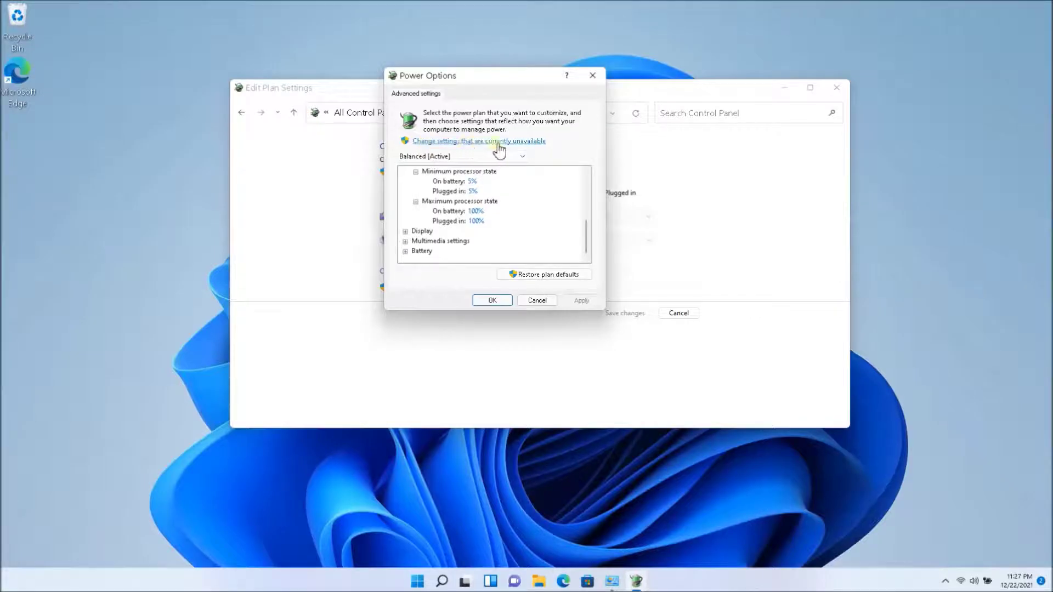
- Unlock the settings and set the on-battery maximum processor state to 60%
click(524, 144)
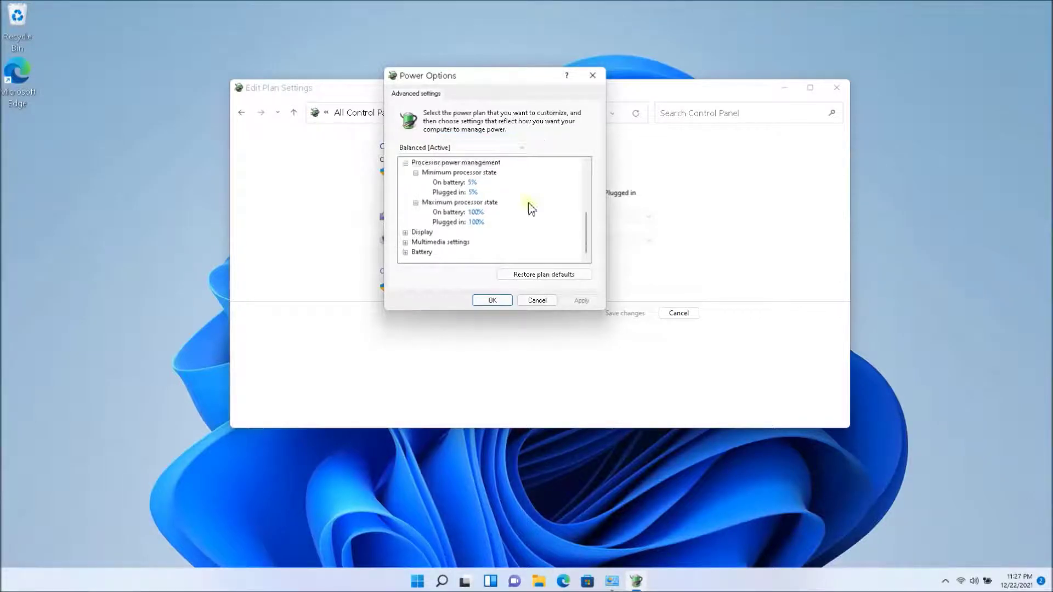
click(475, 212)
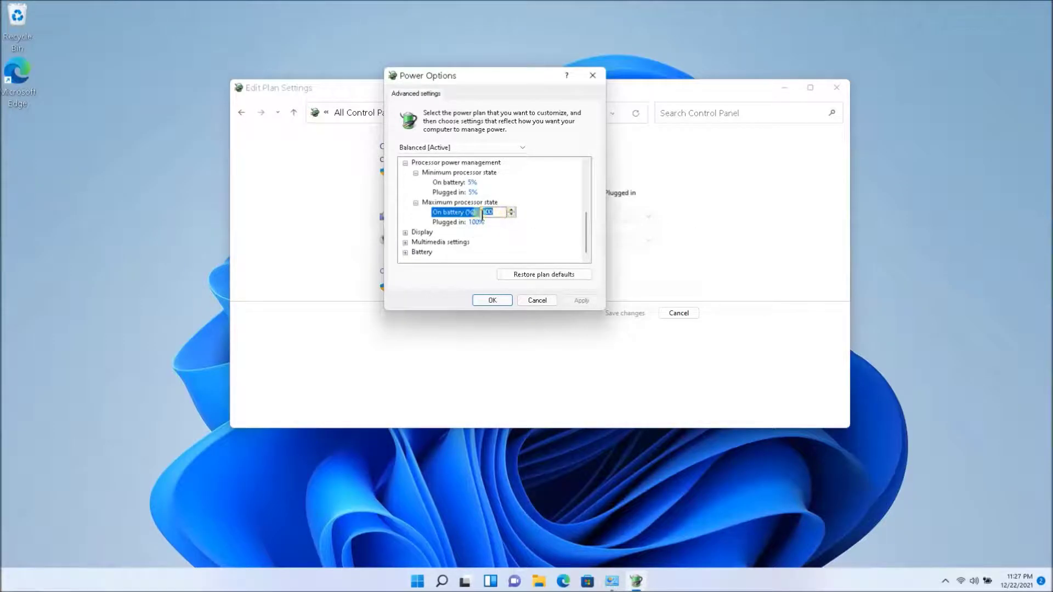
text(60)
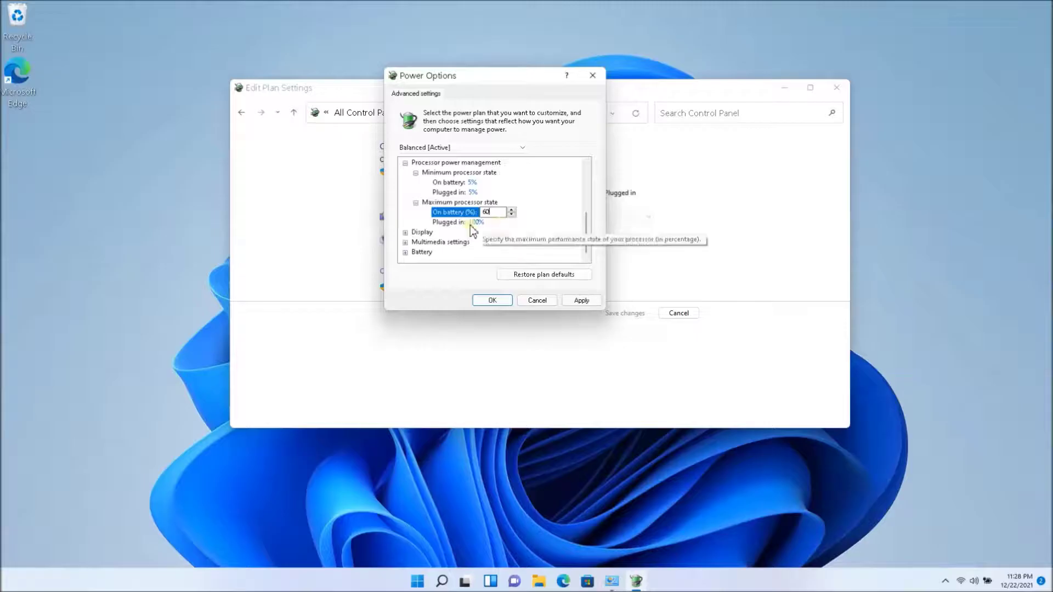
click(480, 242)
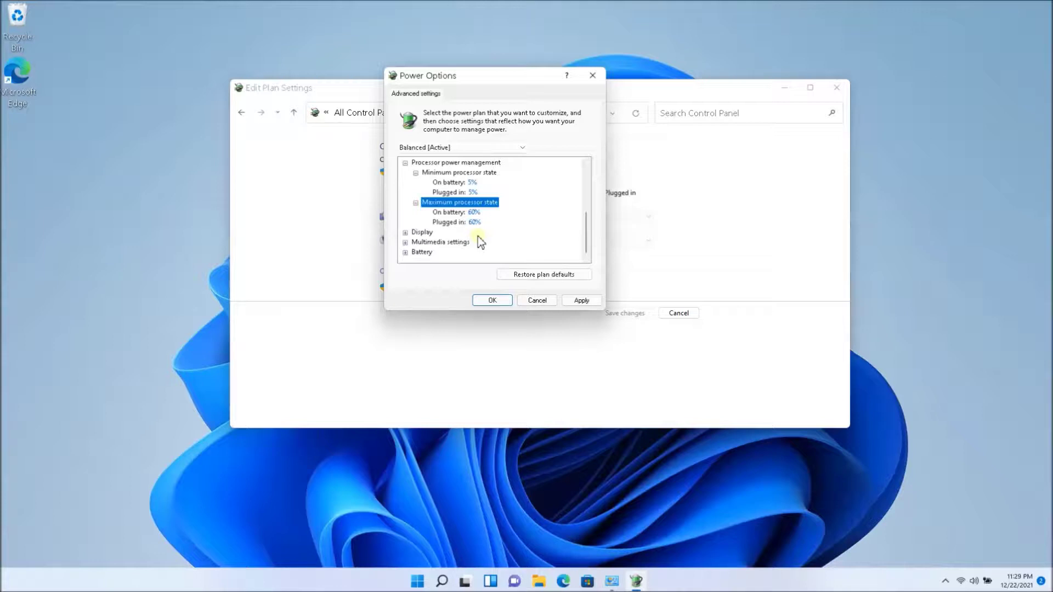
click(457, 214)
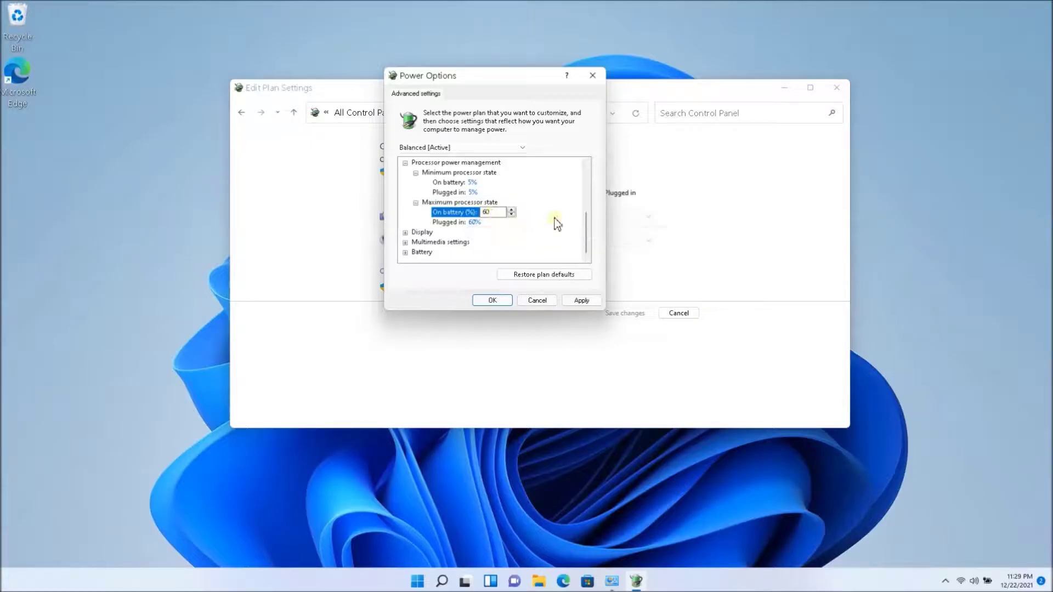
- Set the plugged-in maximum processor state to 60% and apply the changes
click(461, 223)
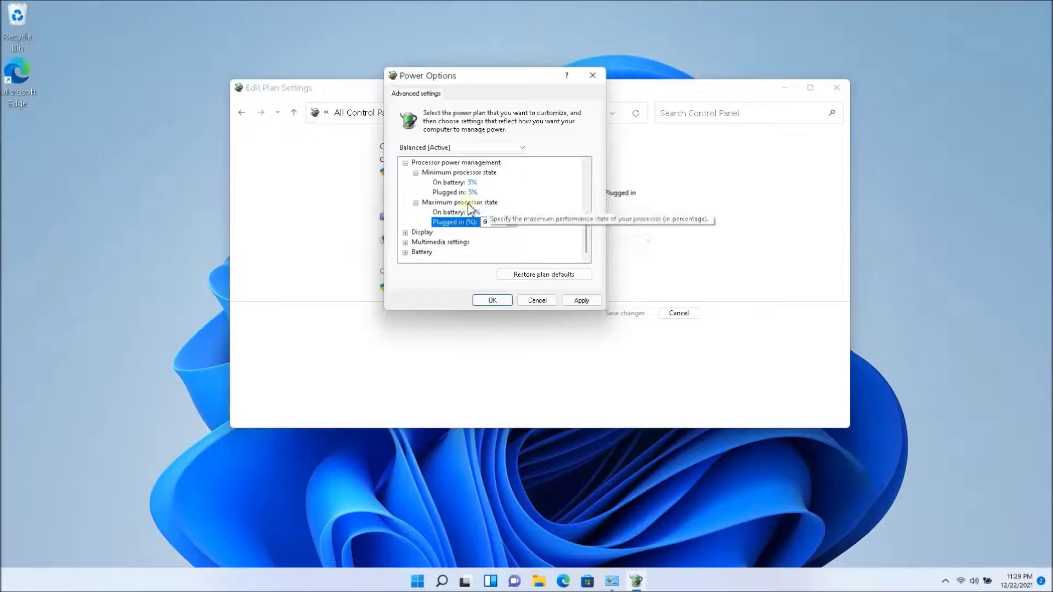
click(416, 148)
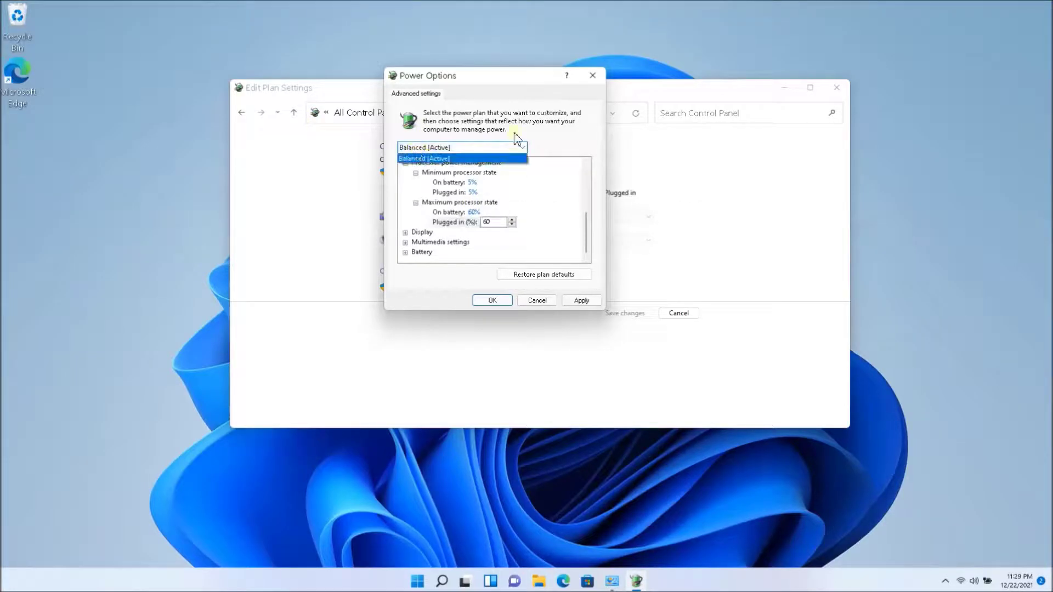
click(519, 144)
click(423, 148)
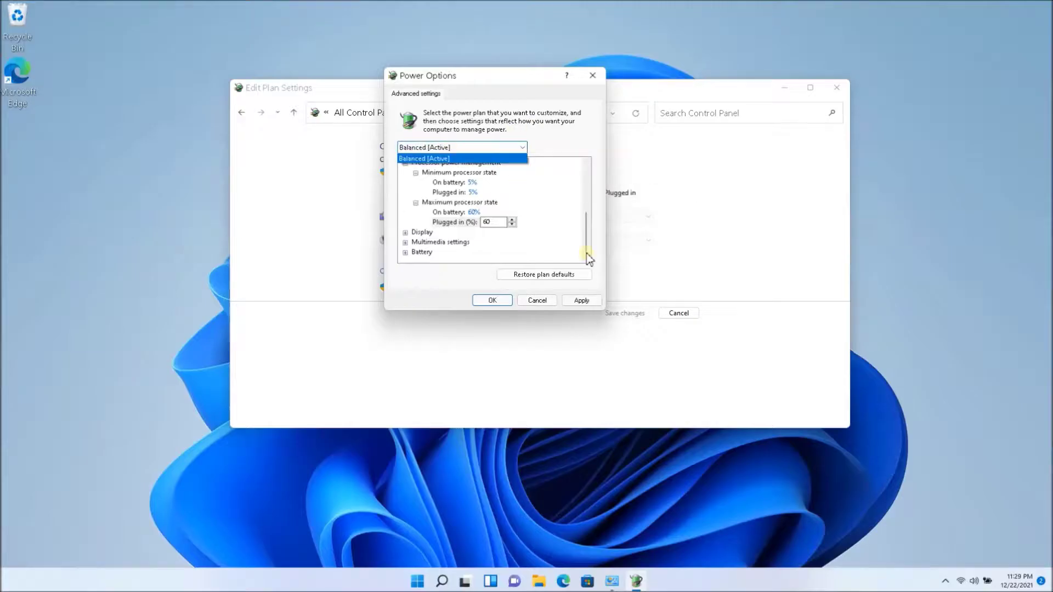
click(581, 301)
click(582, 301)
- Confirm the advanced settings, recheck them, and return to the Power Options page
click(522, 303)
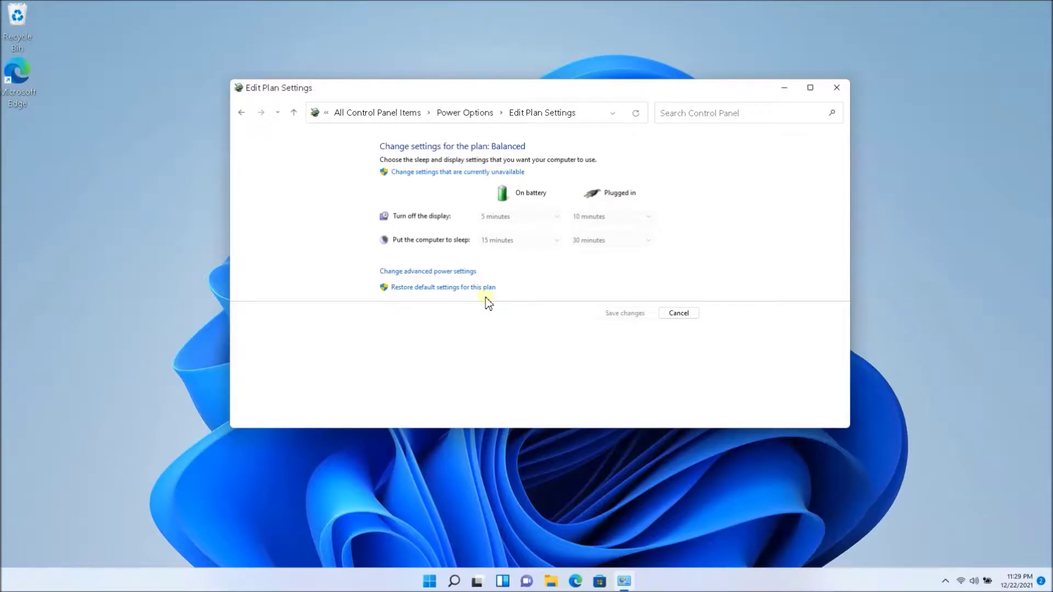
click(443, 274)
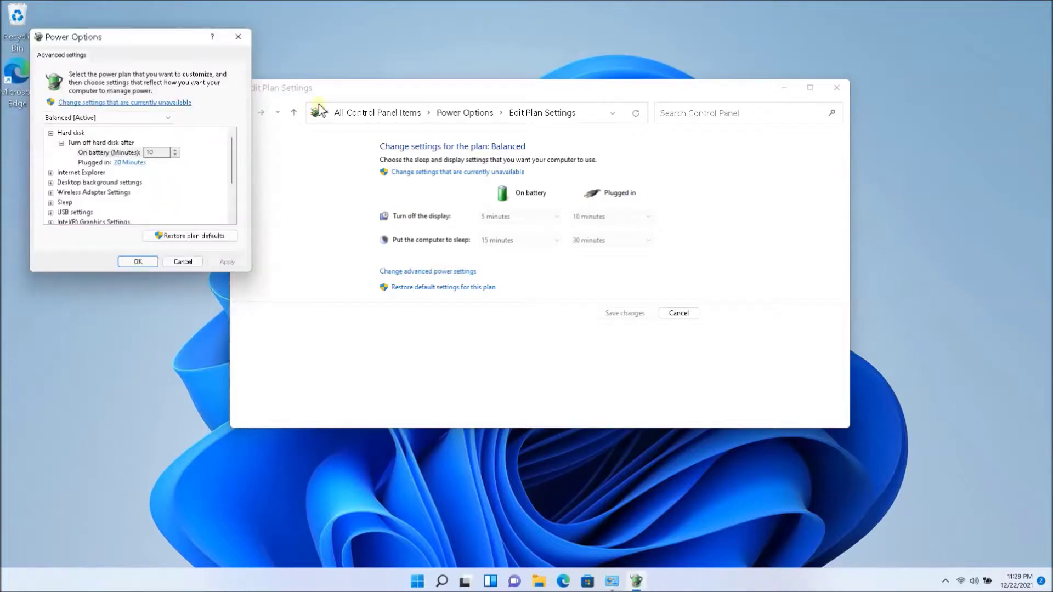
click(244, 39)
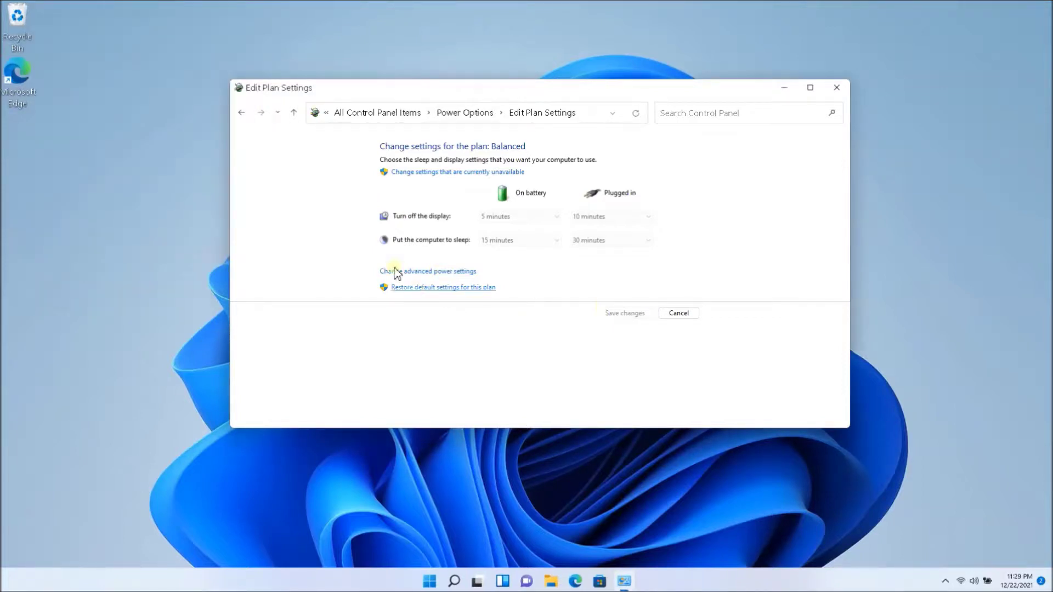
click(241, 112)
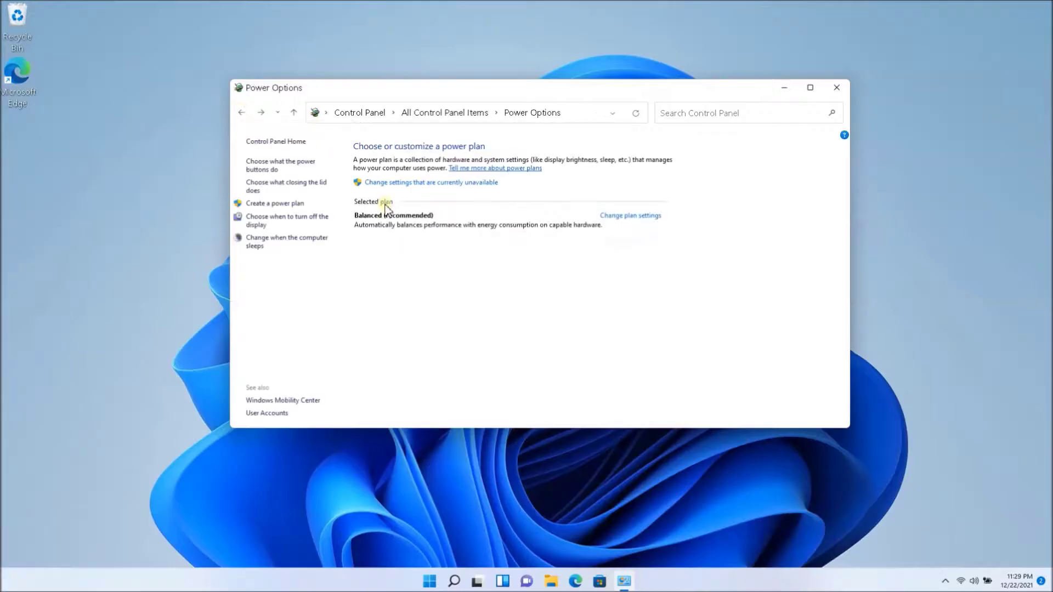
- Start a new power plan based on High performance, named 'My Custom Plan 1'
click(278, 204)
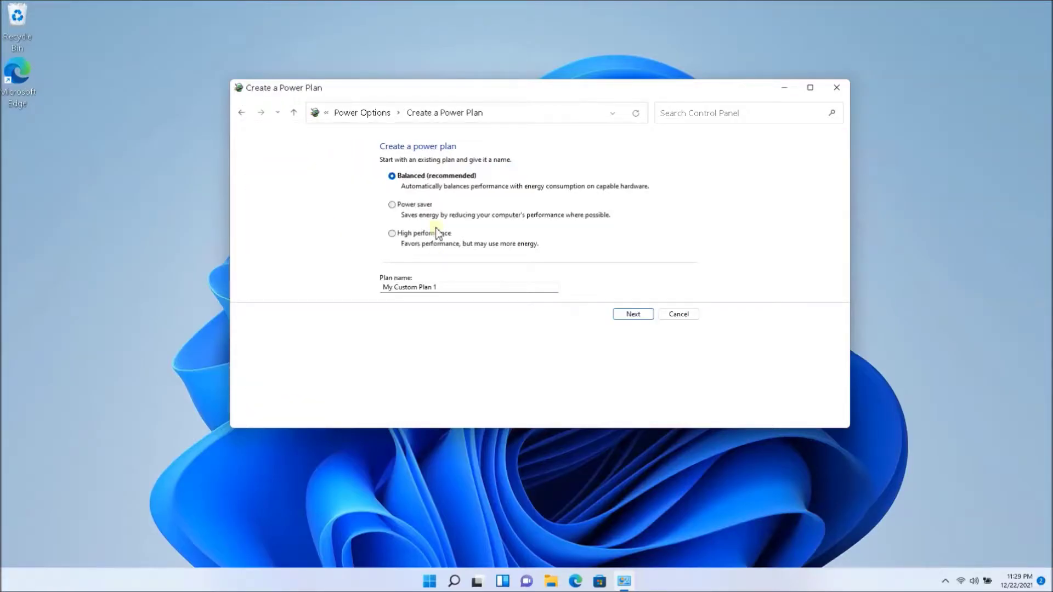
click(409, 236)
click(446, 287)
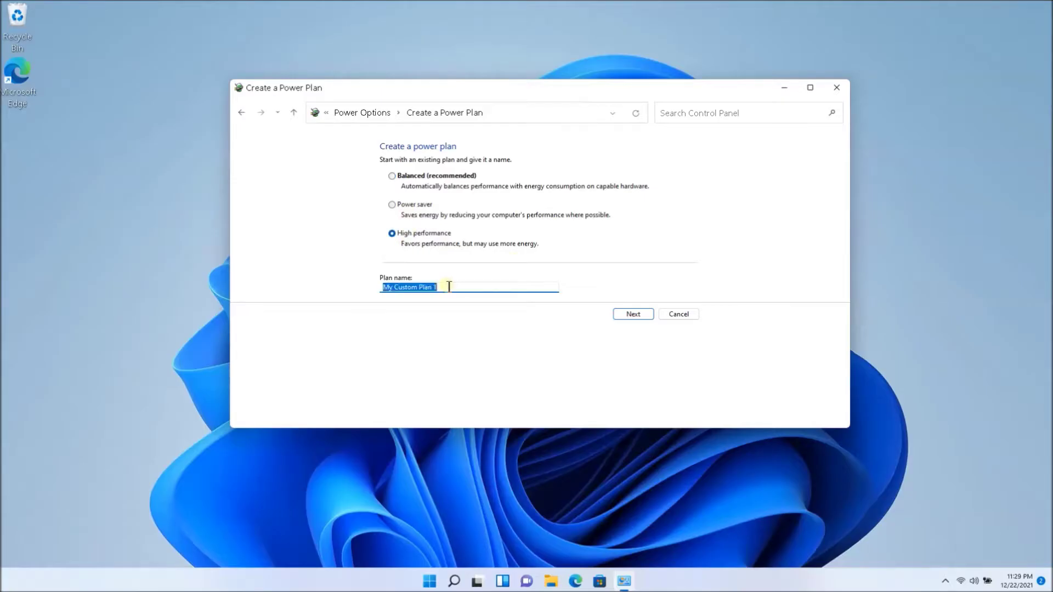
click(382, 287)
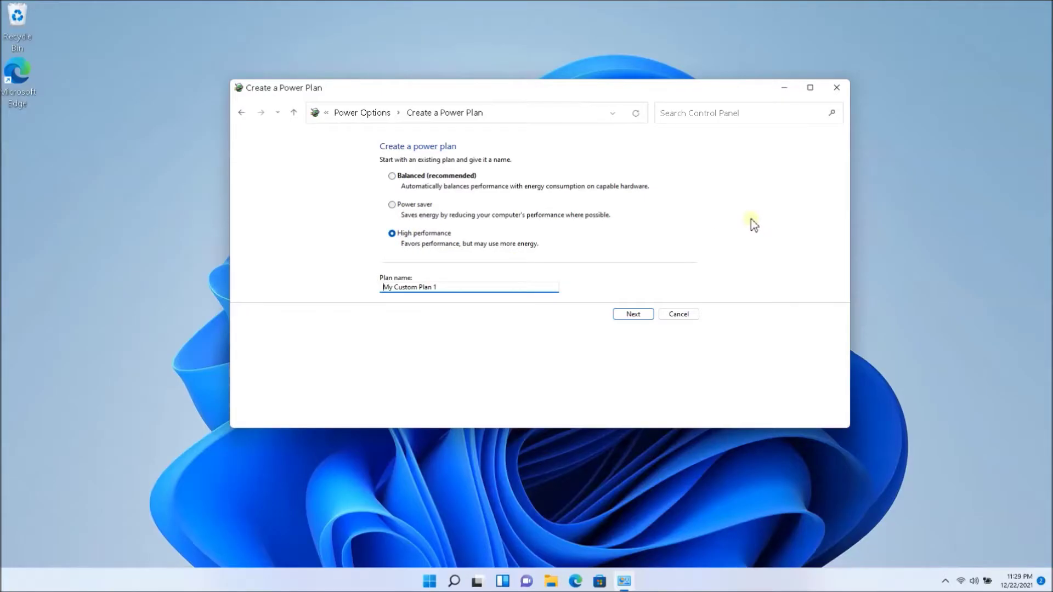